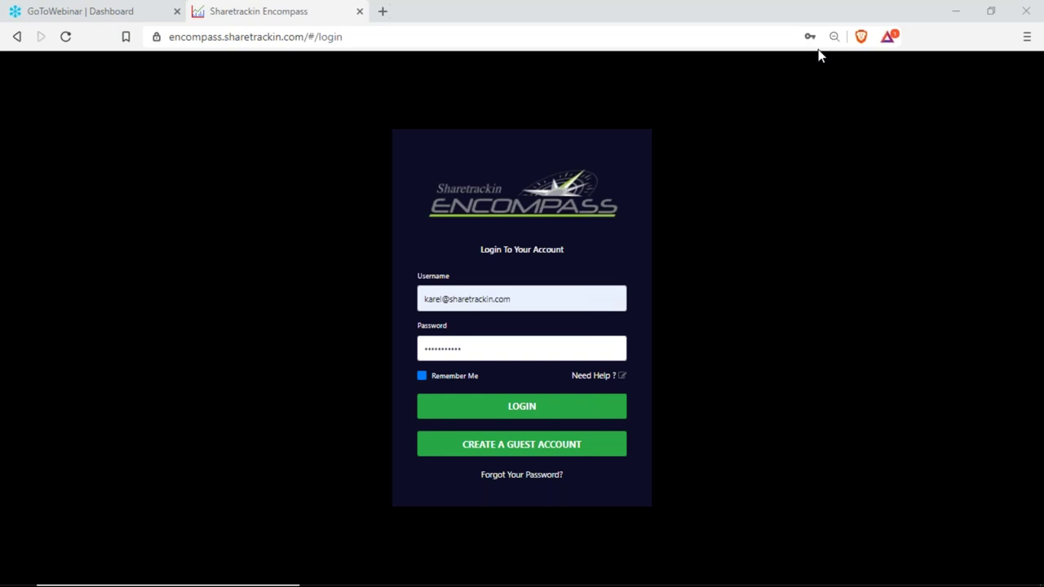
# - Log in to reach the Investment Dashboard listing six accounts and their balances
pyautogui.click(545, 410)
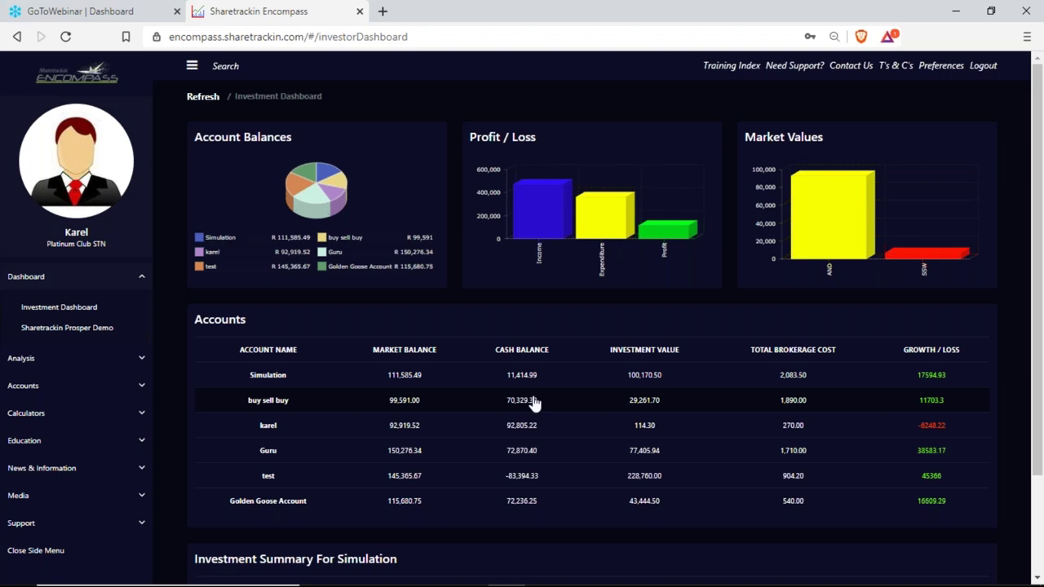
pyautogui.doubleClick(235, 139)
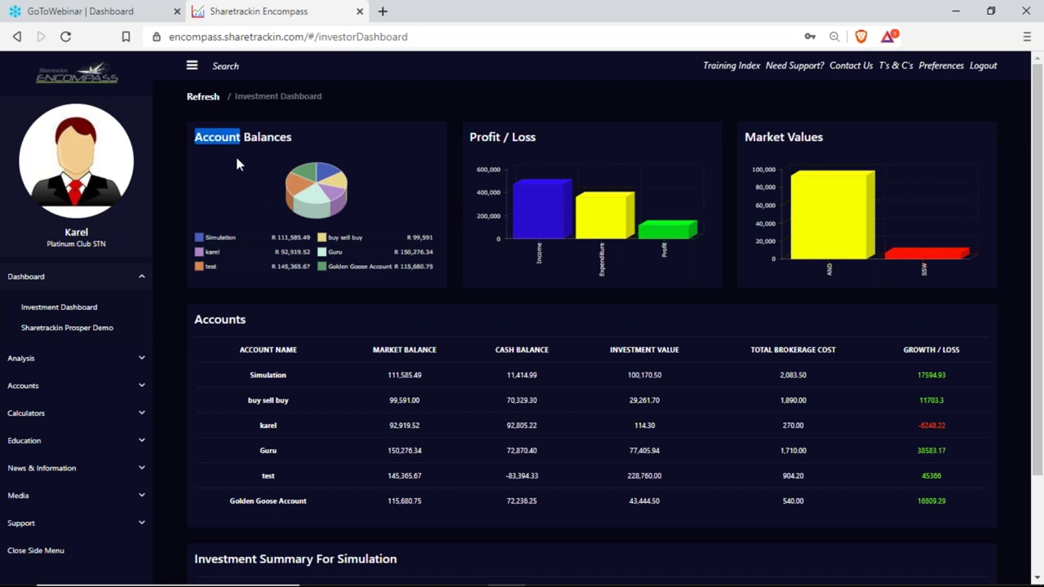
pyautogui.click(322, 137)
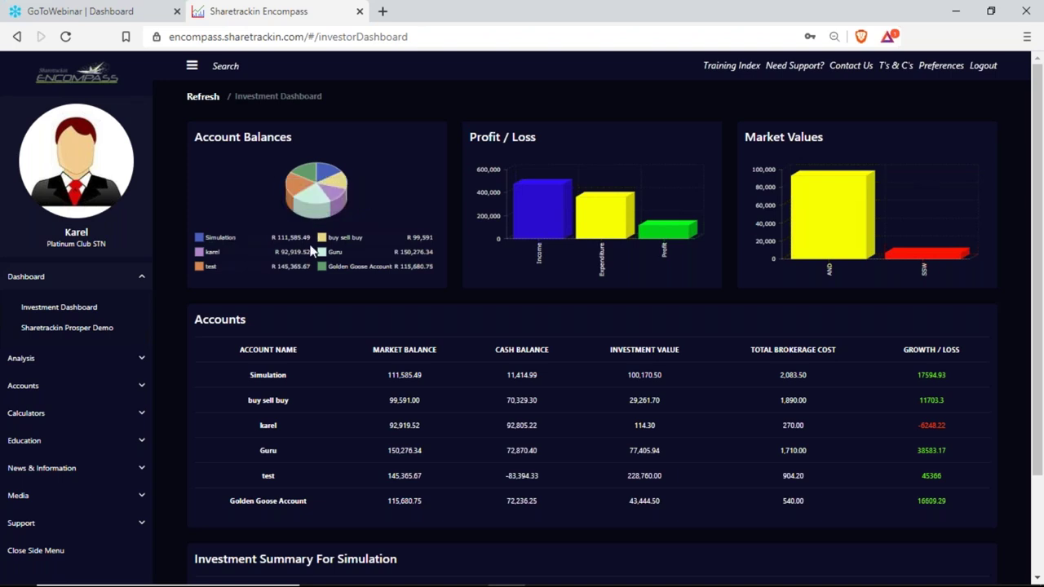
# - Read the Account Balances legend values, then hide Golden Goose Account from the pie chart
pyautogui.moveTo(234, 257)
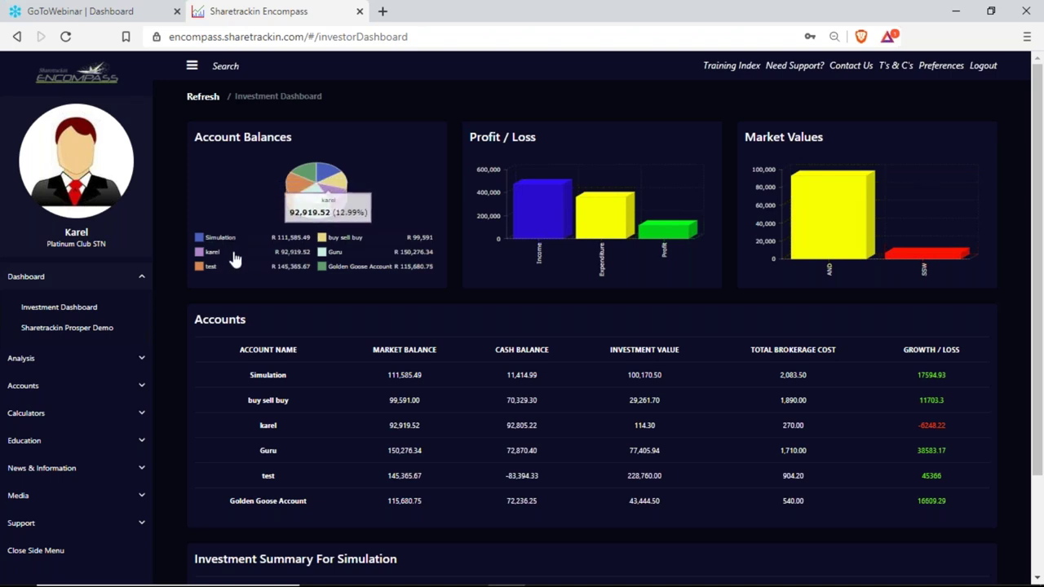
pyautogui.moveTo(235, 277)
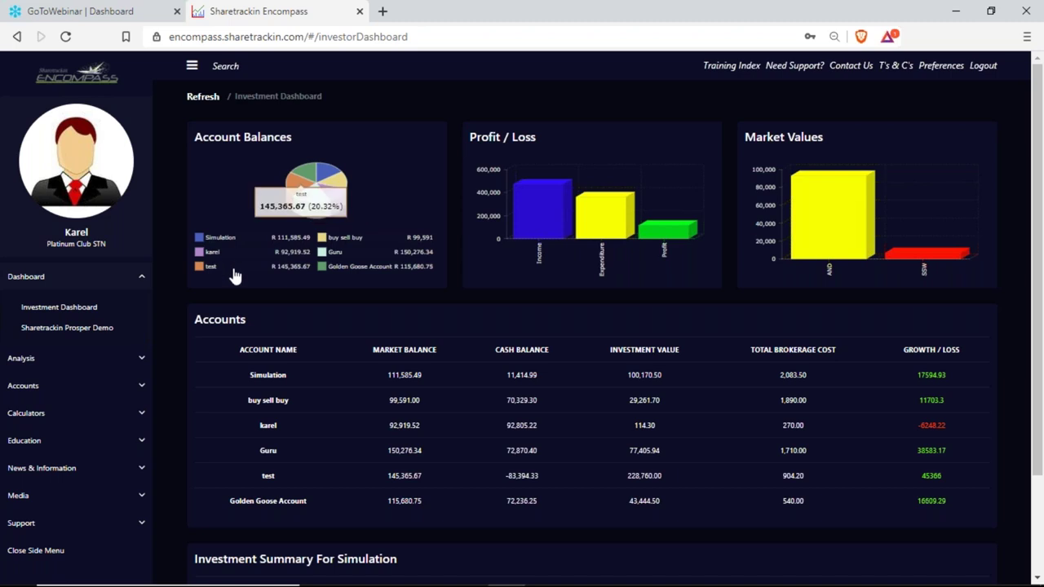
pyautogui.moveTo(347, 236)
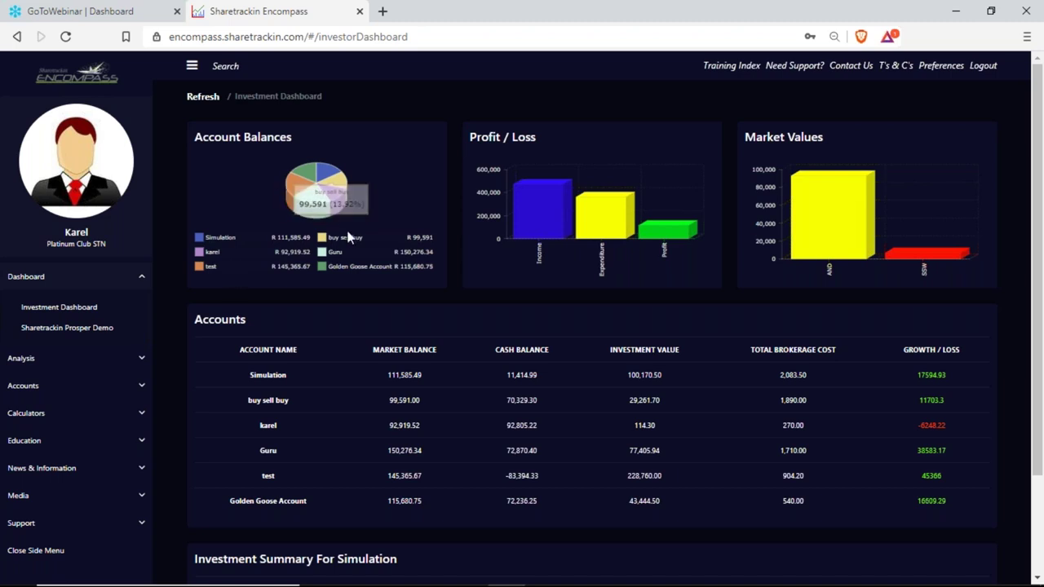
pyautogui.moveTo(343, 258)
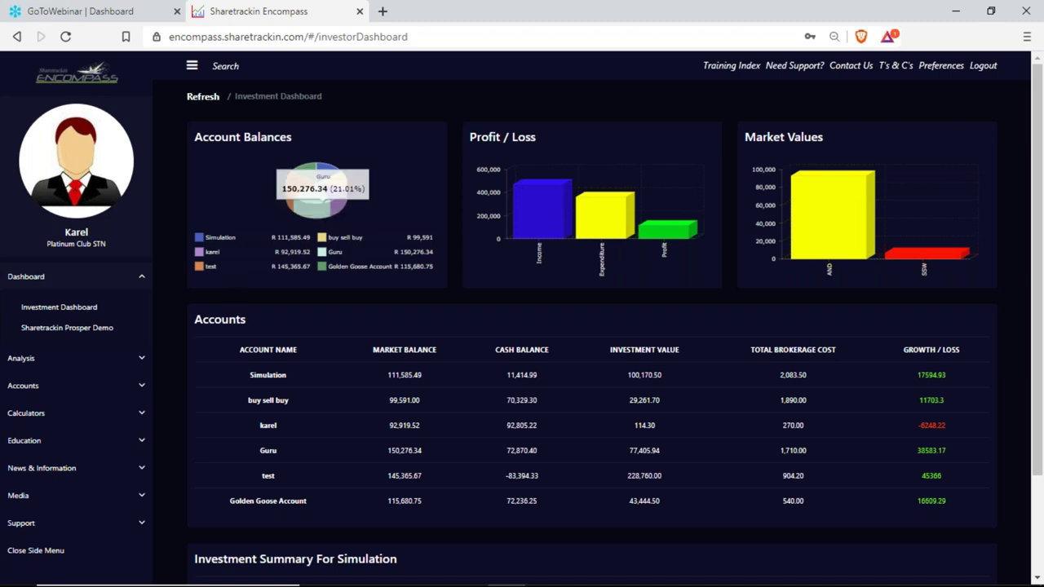
pyautogui.tripleClick(371, 274)
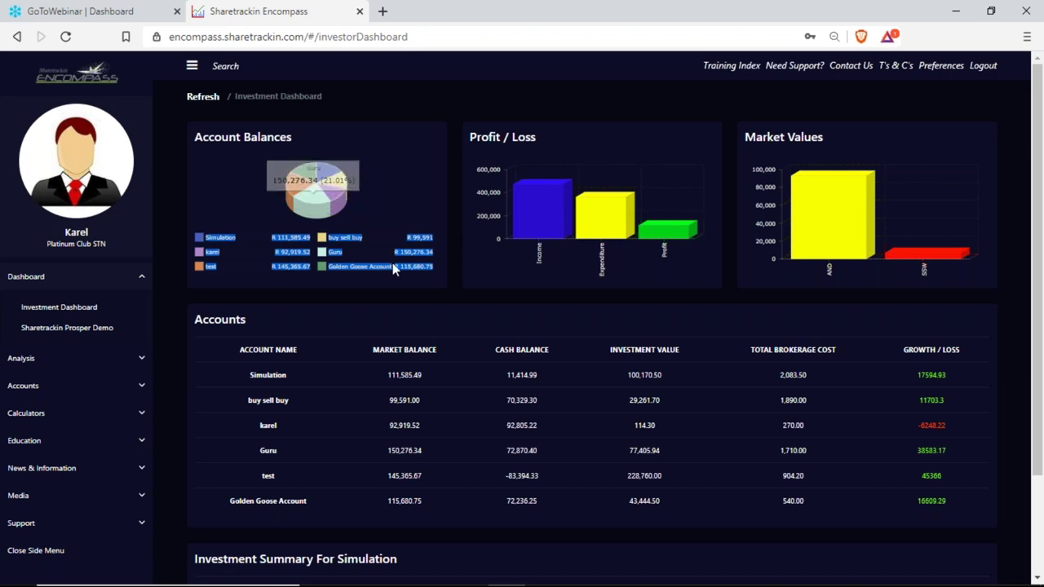
pyautogui.click(382, 270)
pyautogui.moveTo(287, 251)
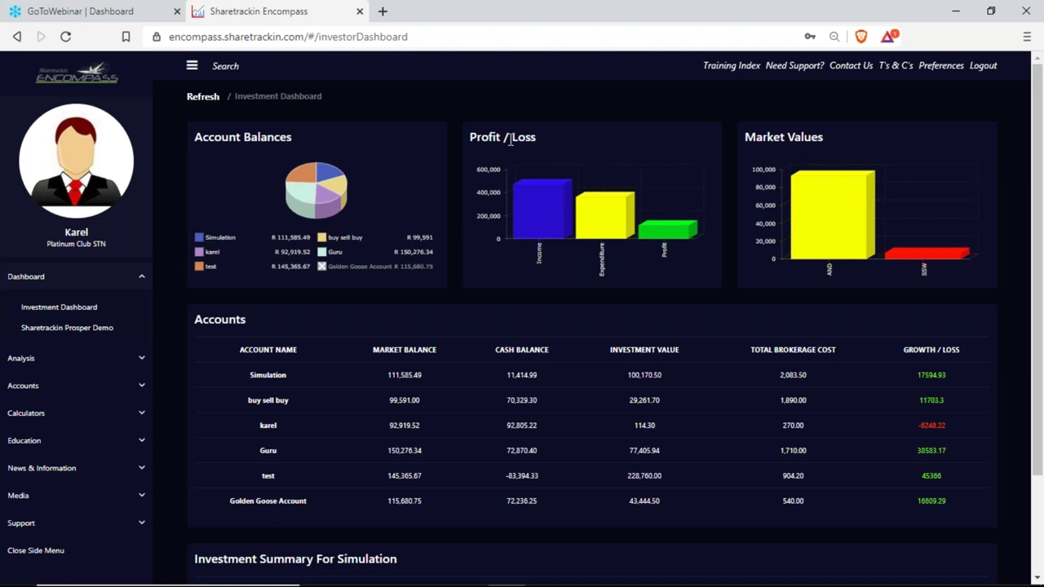
pyautogui.moveTo(544, 221)
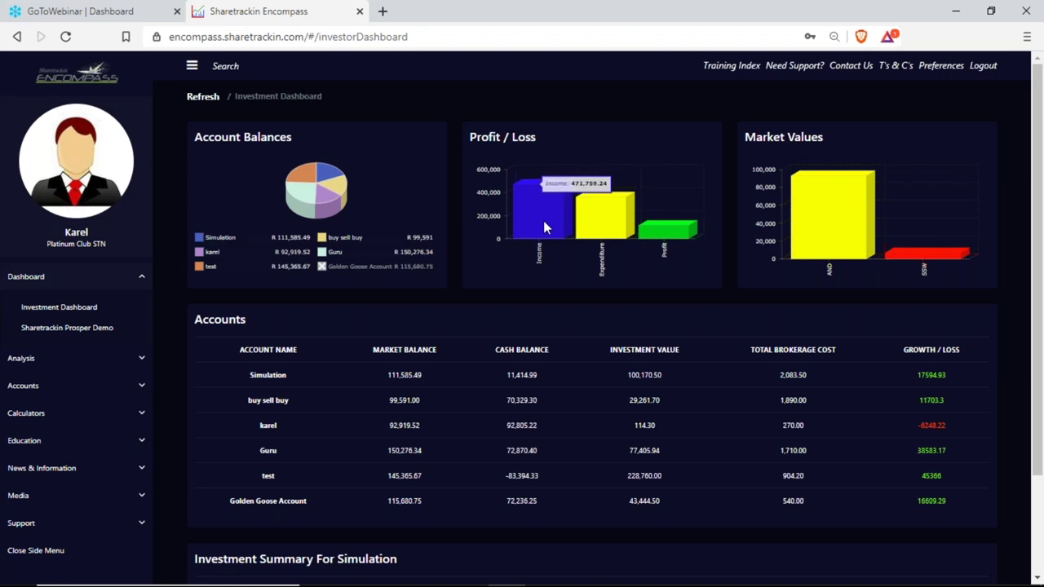
pyautogui.moveTo(606, 207)
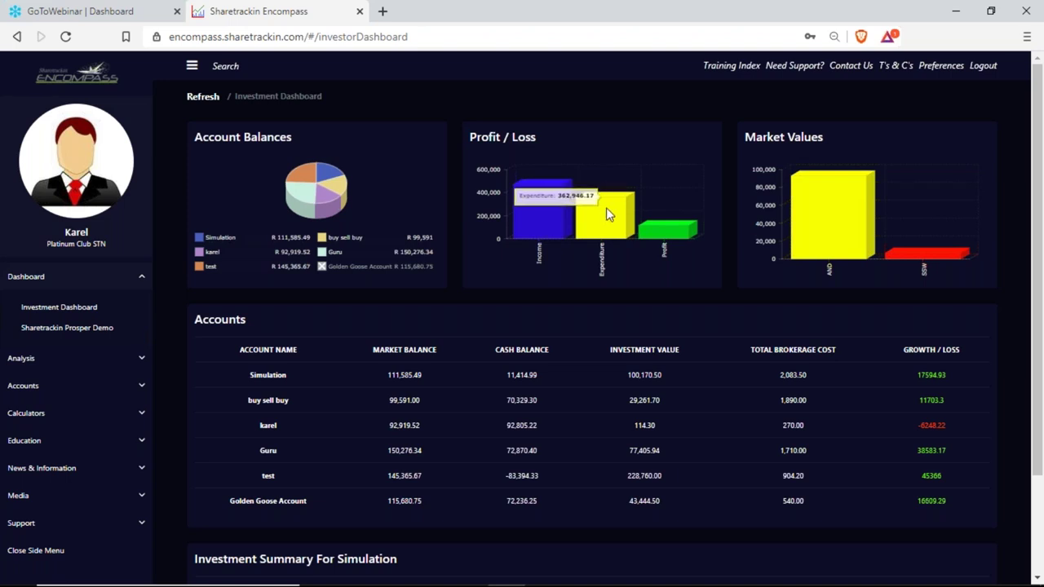
pyautogui.moveTo(662, 231)
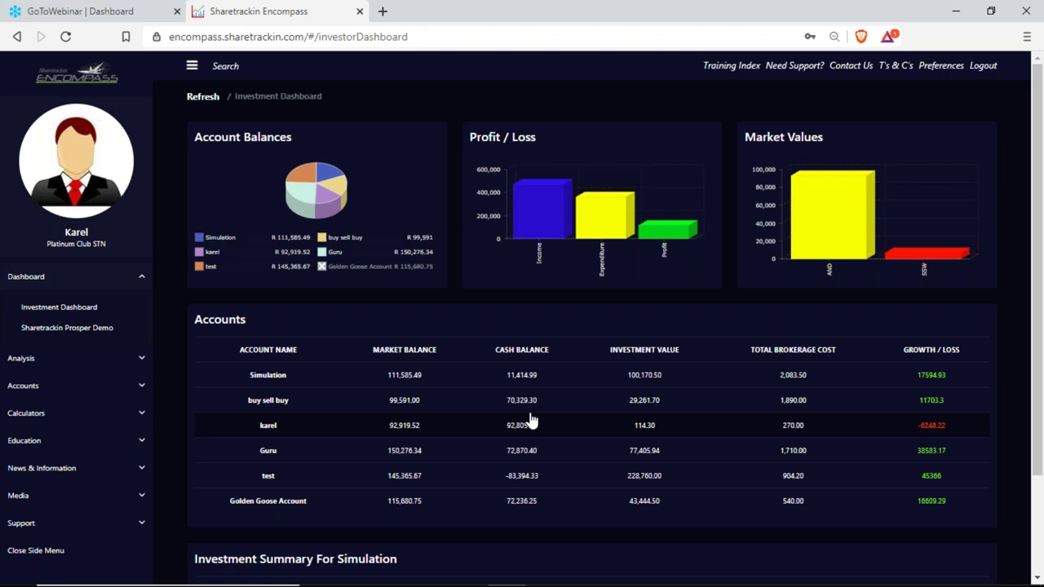
pyautogui.moveTo(838, 236)
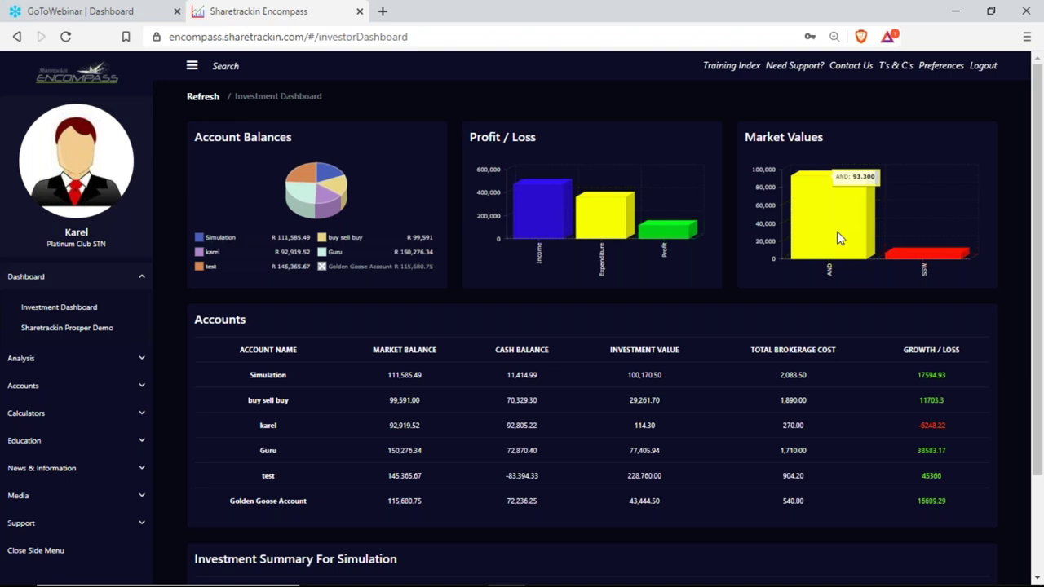
pyautogui.moveTo(923, 250)
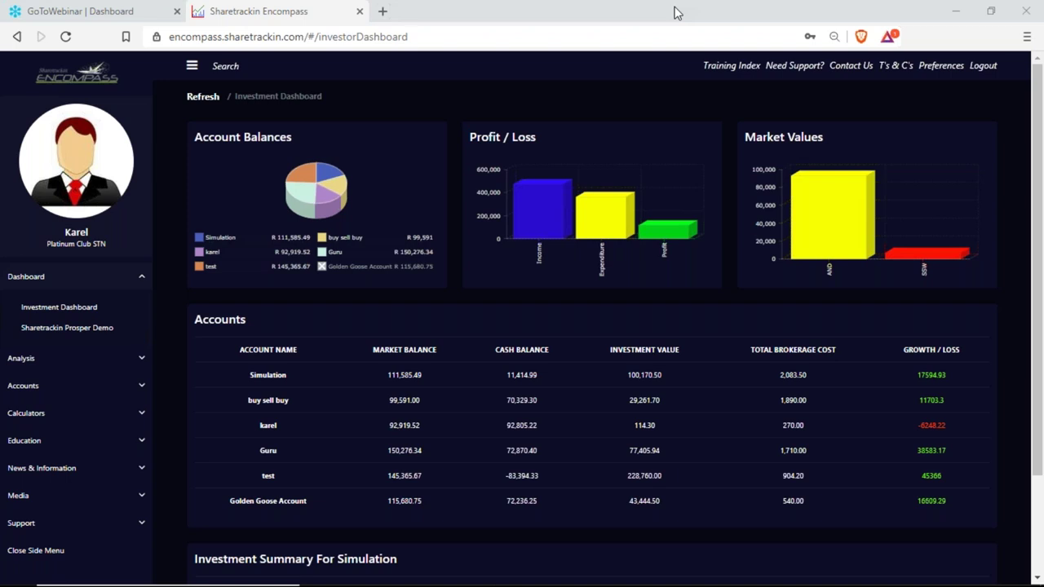
# - Scroll down to the Investment Summary For Simulation table showing AND and SSW
pyautogui.moveTo(1034, 238); pyautogui.dragTo(1039, 351)
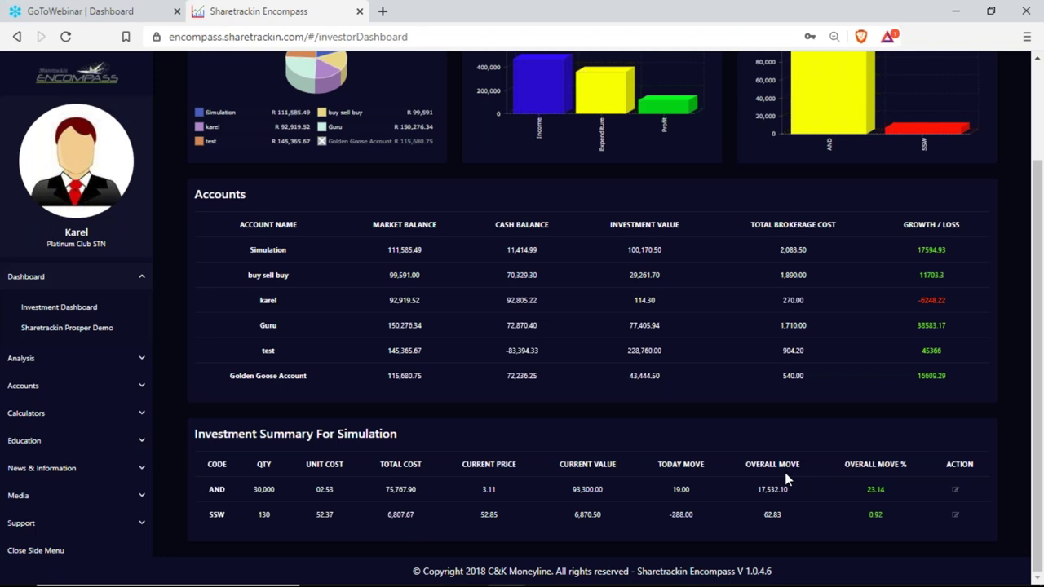
# - Open the AND holding's investment options and bring up its buy form
pyautogui.click(957, 494)
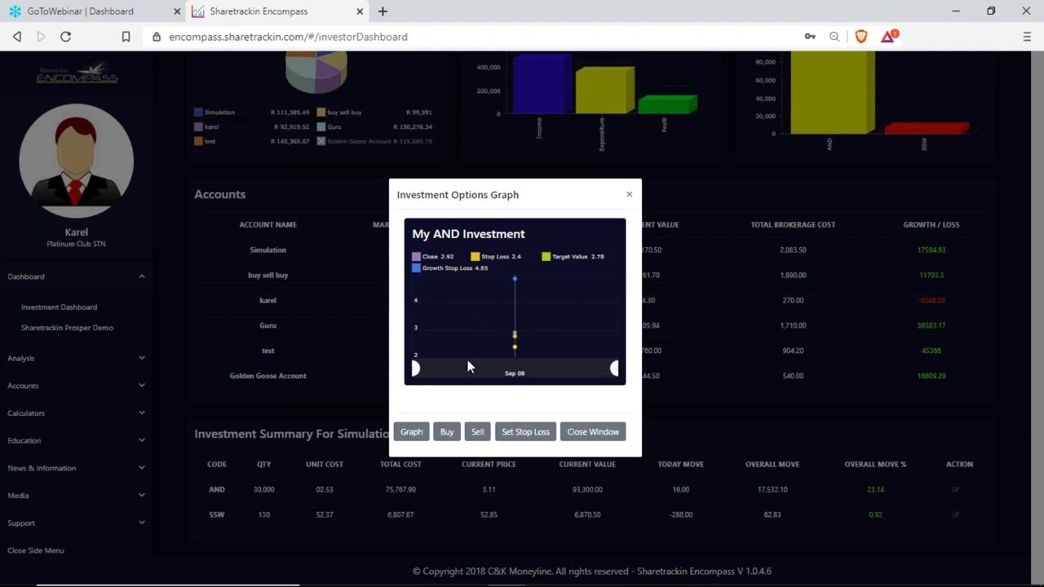
pyautogui.click(446, 432)
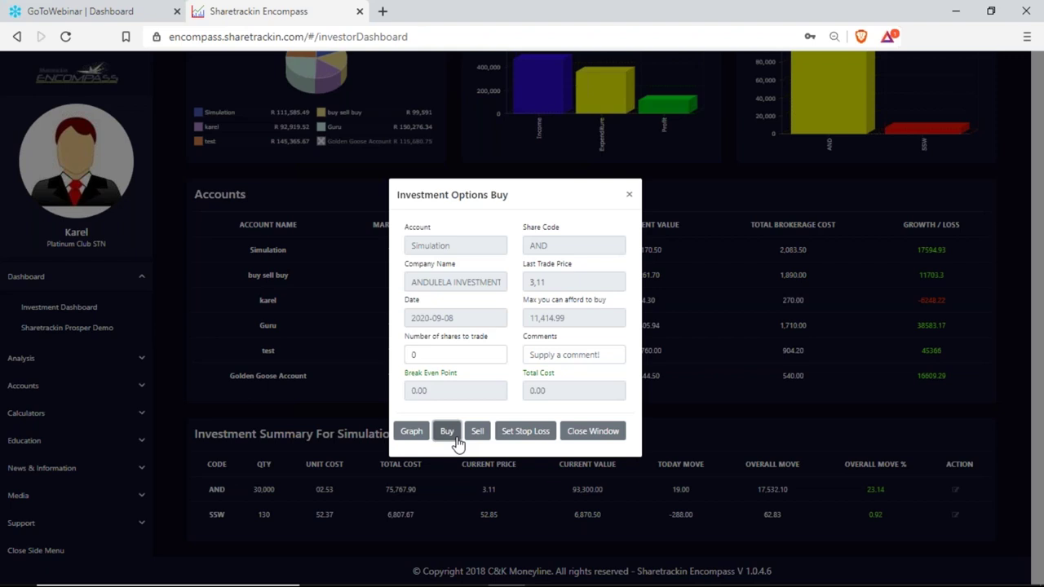
# - Go through the AND buy form's share count and comment fields, then switch to selling
pyautogui.click(451, 353)
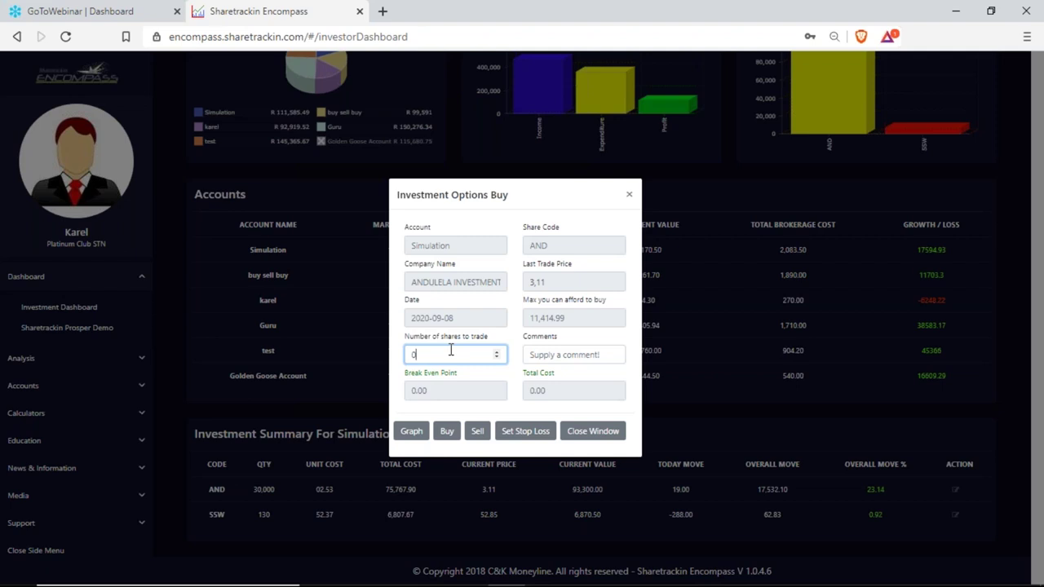
pyautogui.click(565, 348)
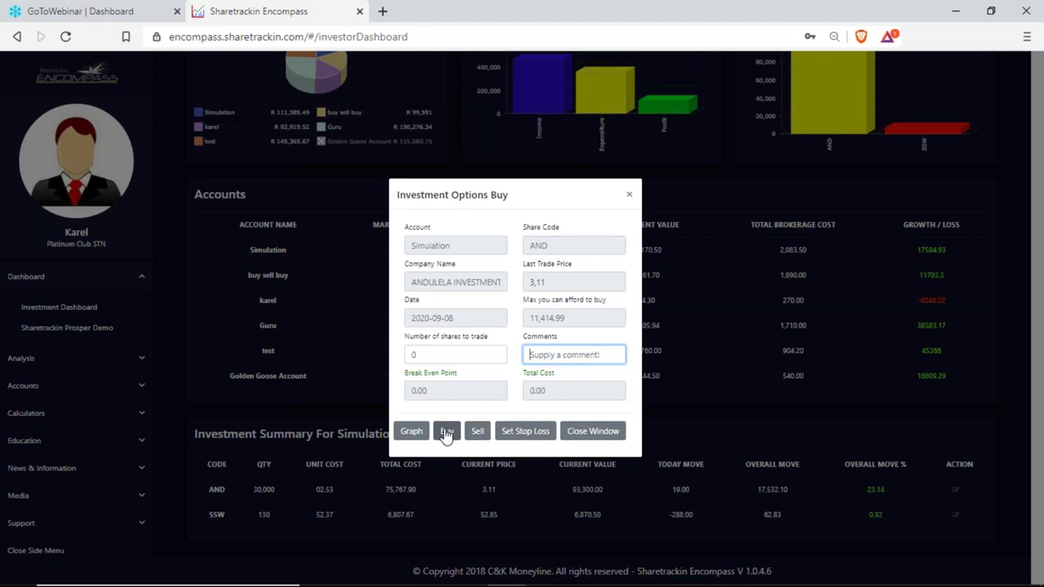
pyautogui.click(477, 431)
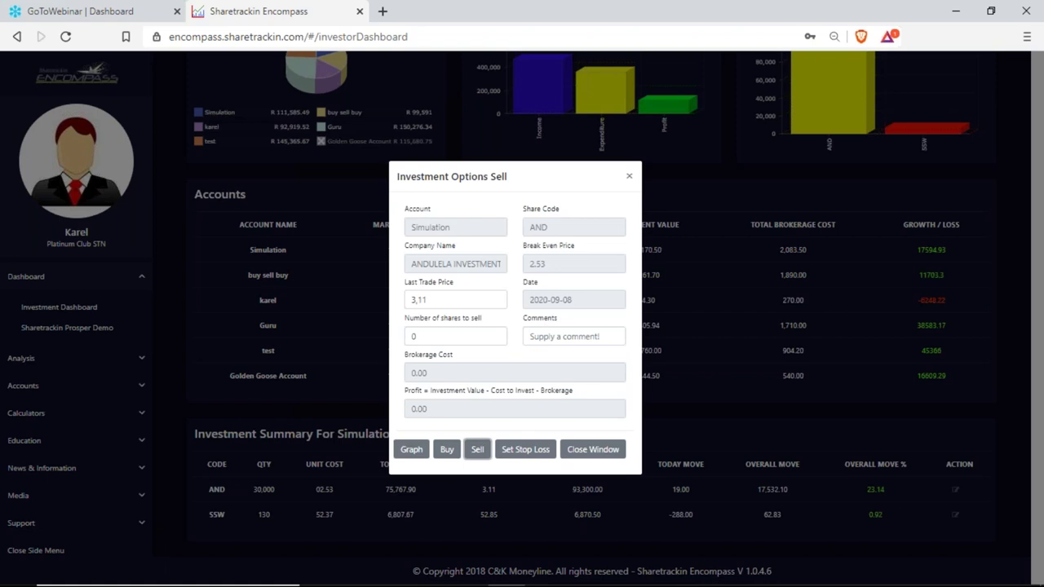
pyautogui.click(428, 343)
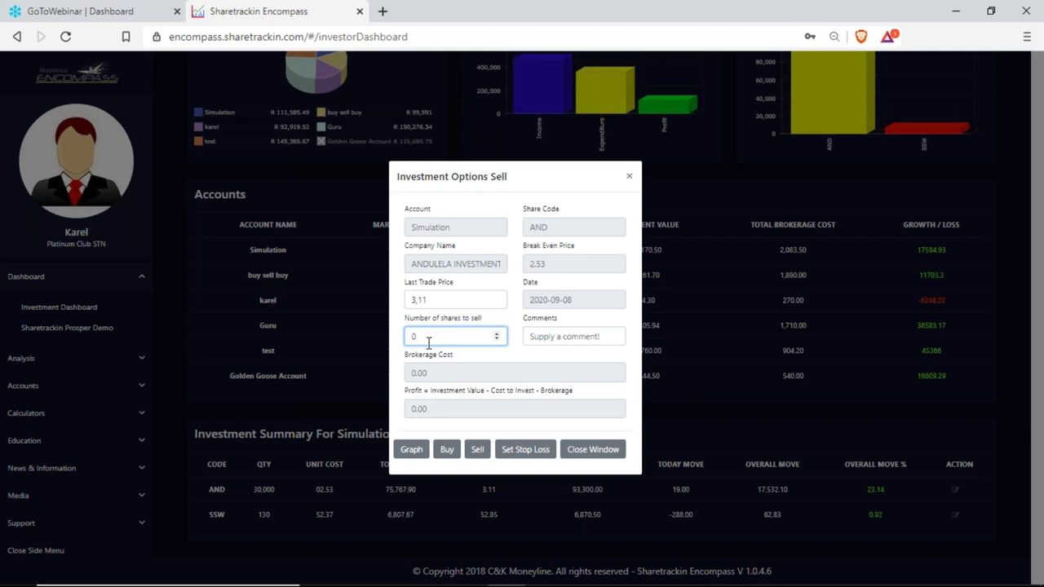
pyautogui.click(568, 334)
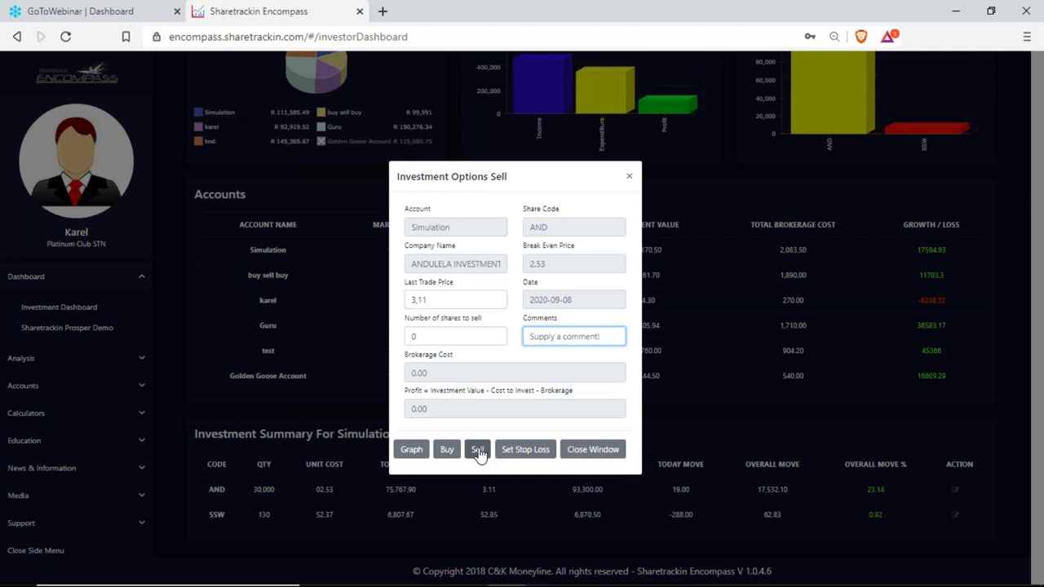
# - Open the Set values form for AND's target value and stop loss
pyautogui.click(511, 454)
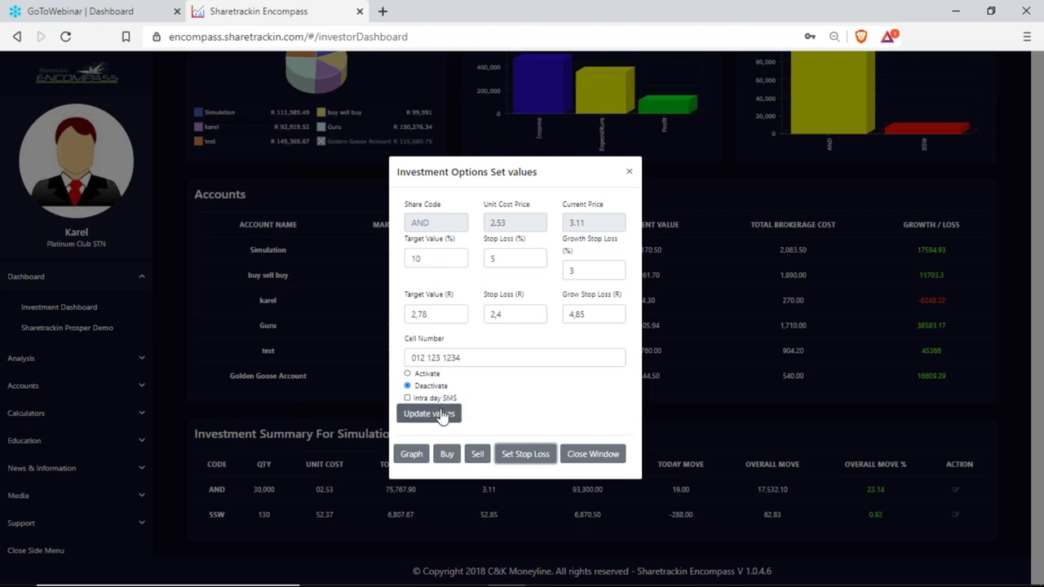
# - Close the AND Investment Options window, returning to the dashboard tables
pyautogui.click(598, 454)
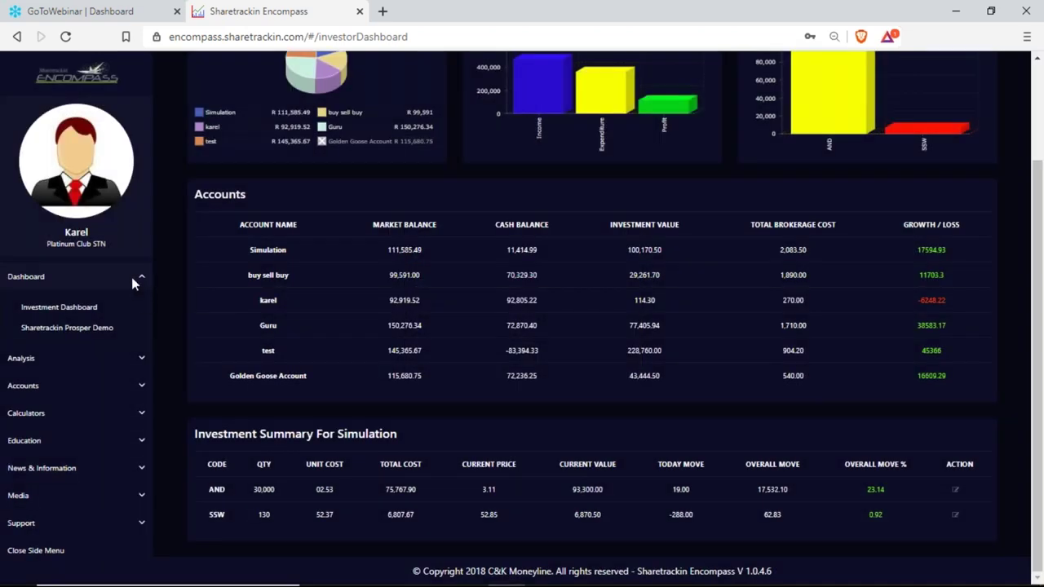
# - Collapse the Dashboard pages and expand the Analysis submenu in the side menu
pyautogui.click(135, 282)
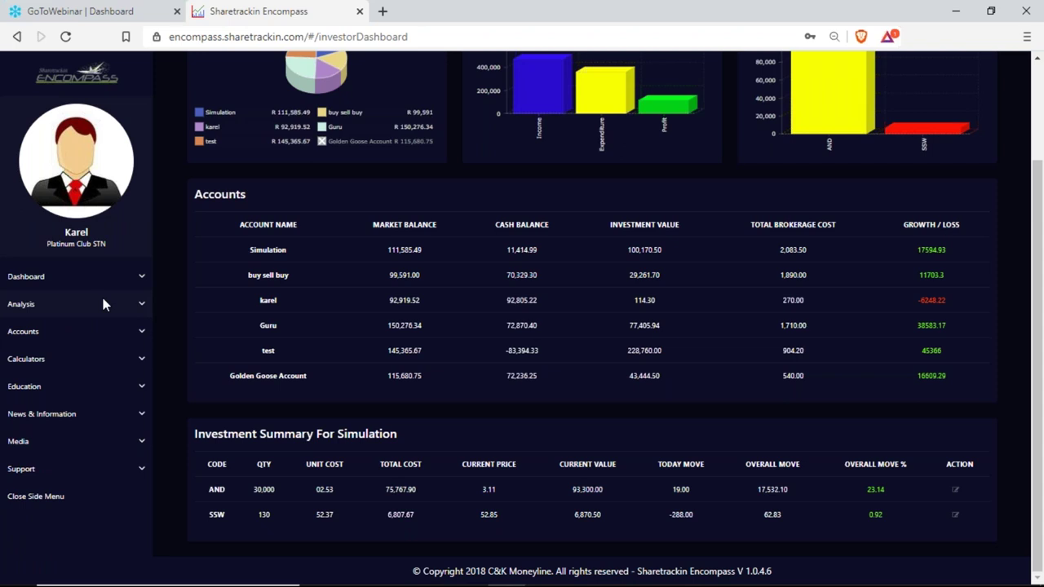
pyautogui.click(103, 304)
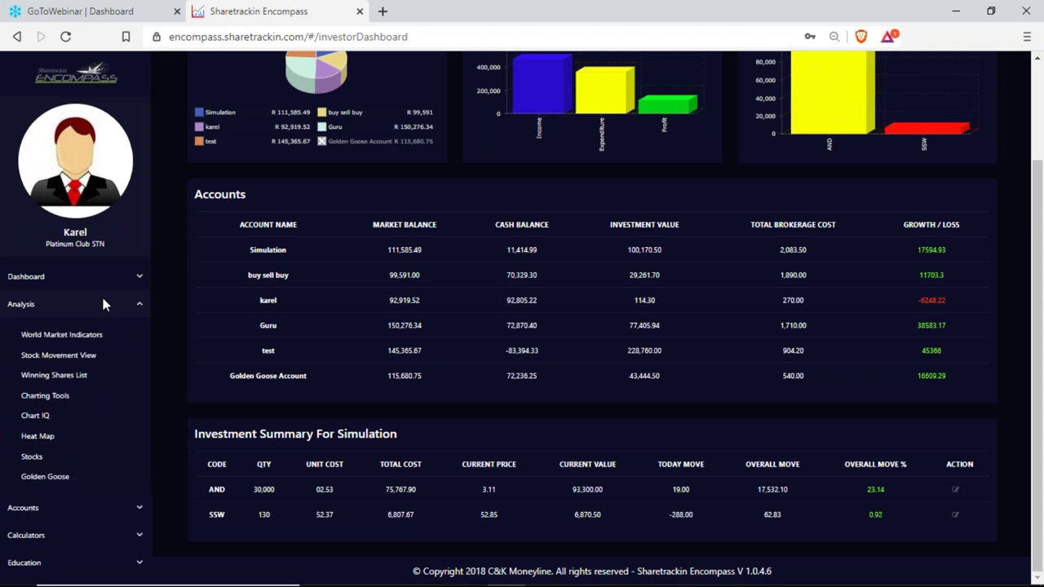
pyautogui.click(73, 335)
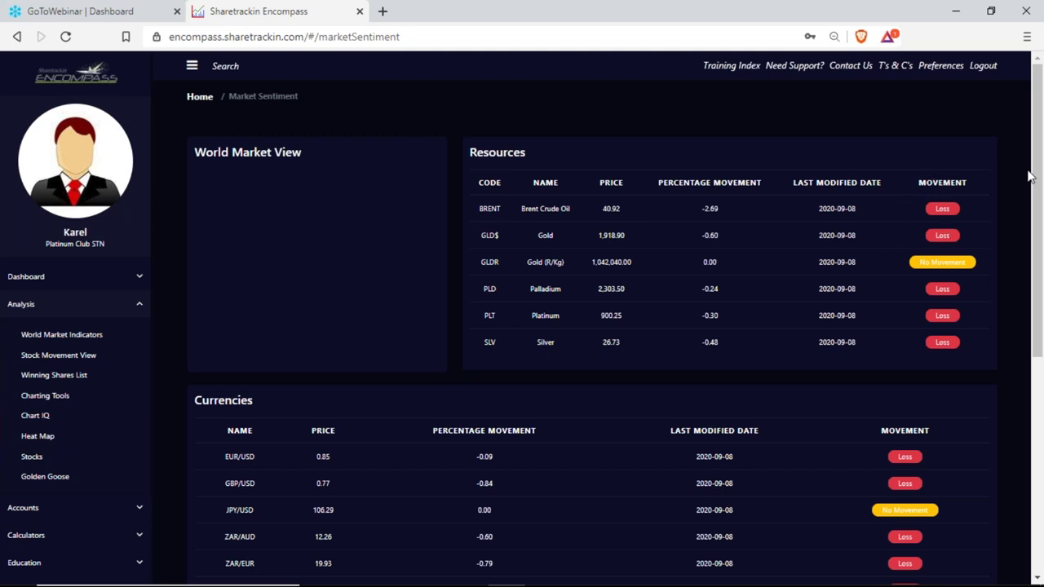
pyautogui.moveTo(1041, 169); pyautogui.dragTo(1041, 300)
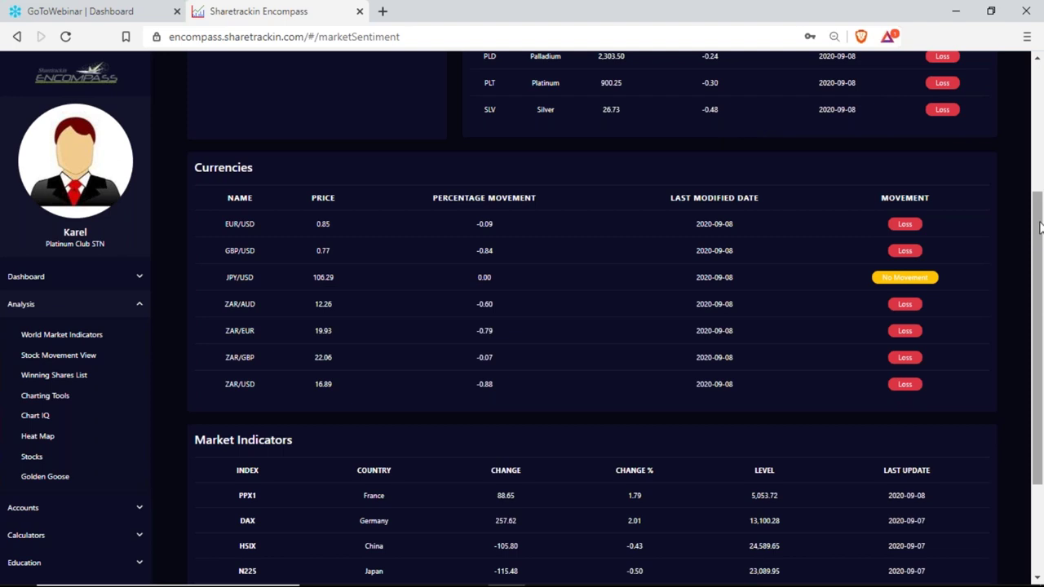
pyautogui.moveTo(1039, 227); pyautogui.dragTo(1039, 313)
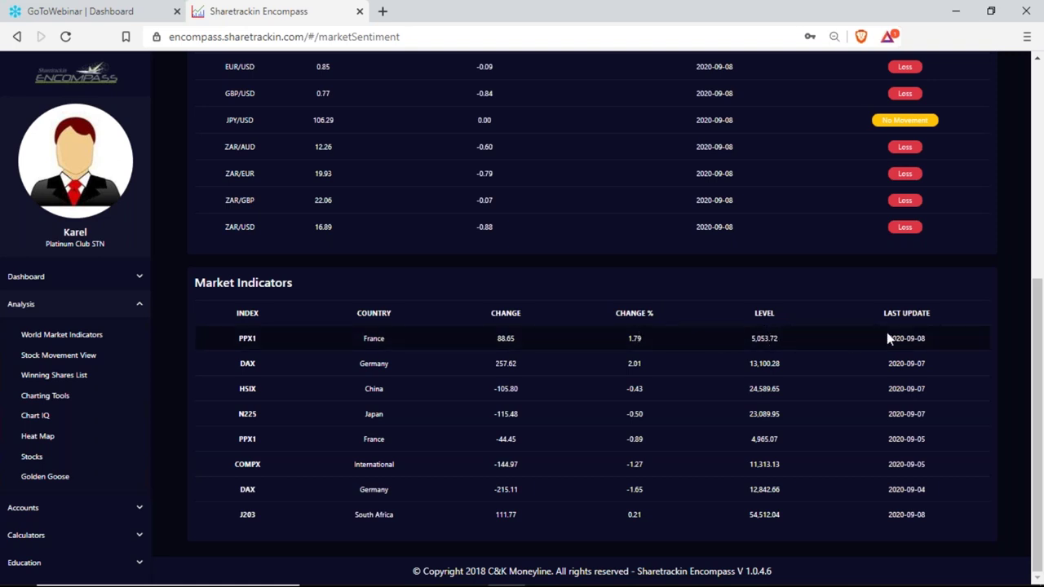
# - Open Stock Movement View, expand Top 40 - Blue Chip Shares, and open PRX security details
pyautogui.click(50, 361)
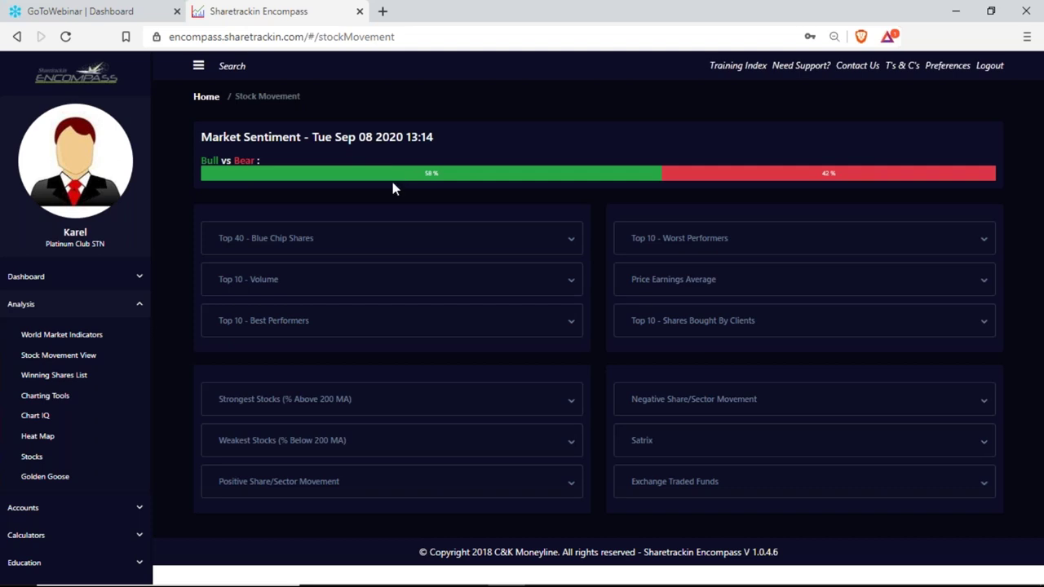
pyautogui.click(359, 243)
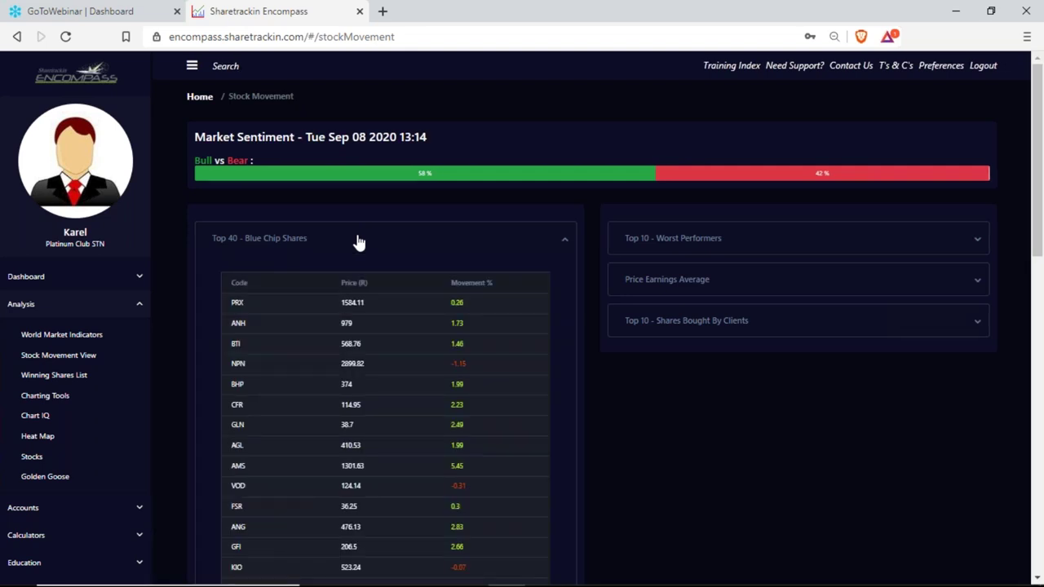
pyautogui.click(299, 330)
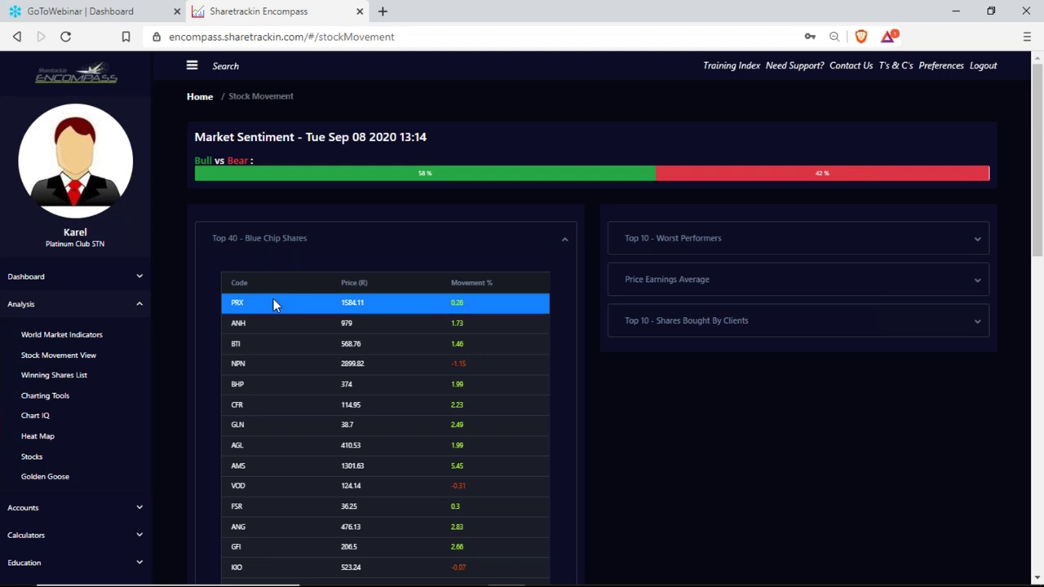
pyautogui.click(273, 302)
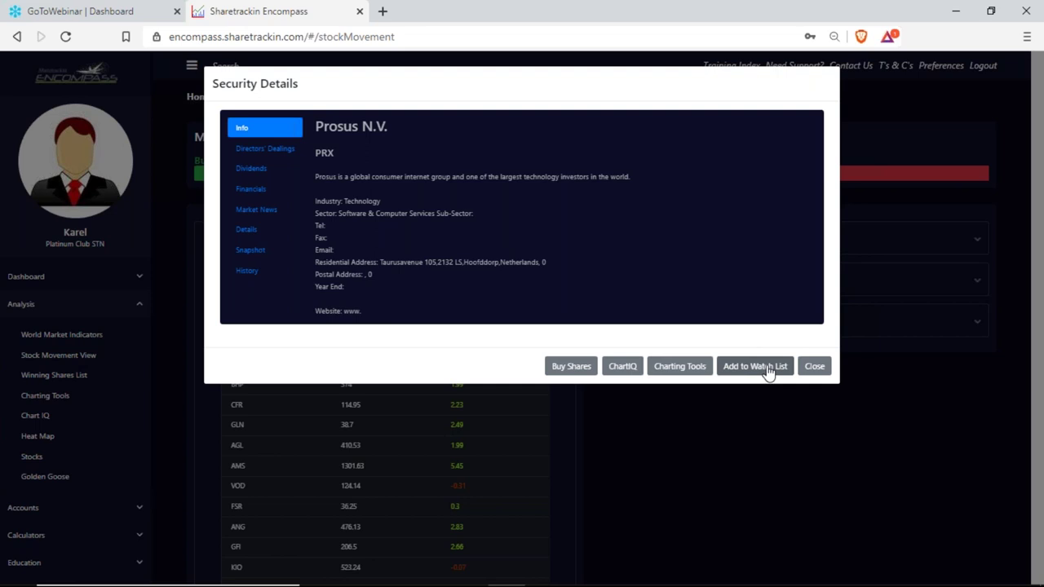
# - Close the Prosus (PRX) security details and collapse the Top 40 - Blue Chip Shares table
pyautogui.click(816, 366)
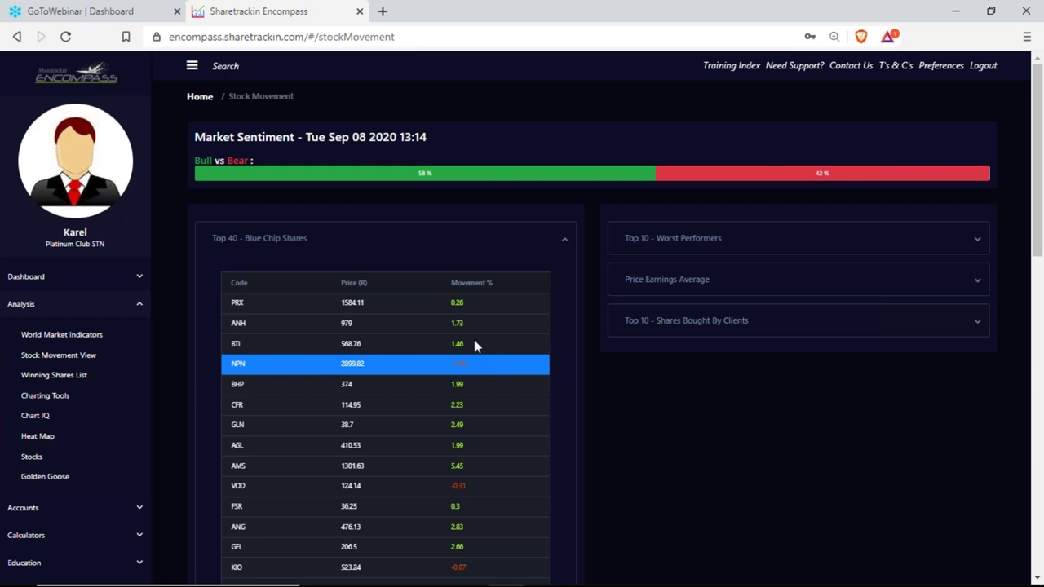
pyautogui.click(502, 249)
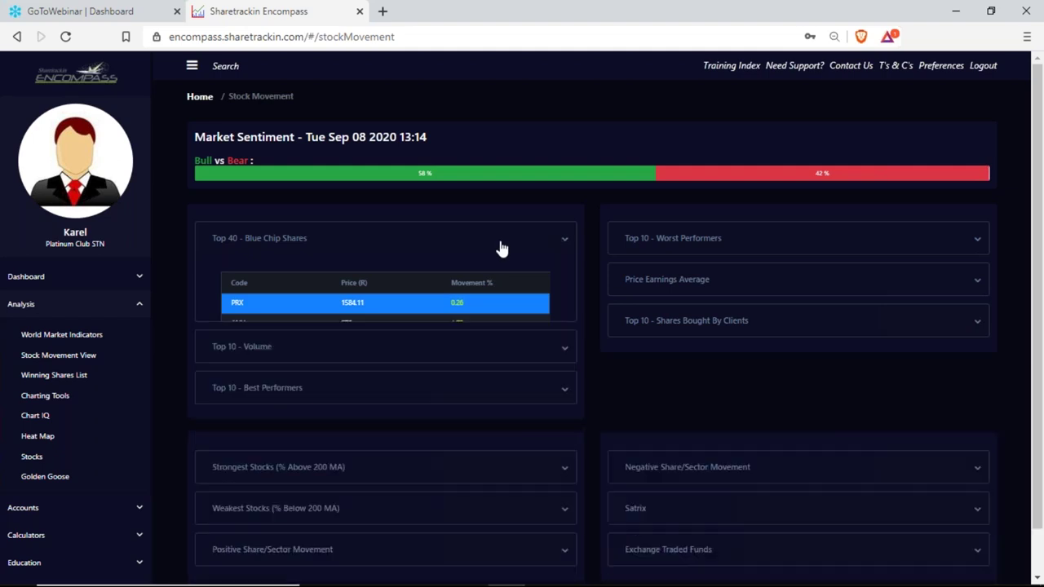
# - View Redefine Properties (RDF) security details from Top 10 - Volume, then close them and collapse the panel
pyautogui.click(436, 283)
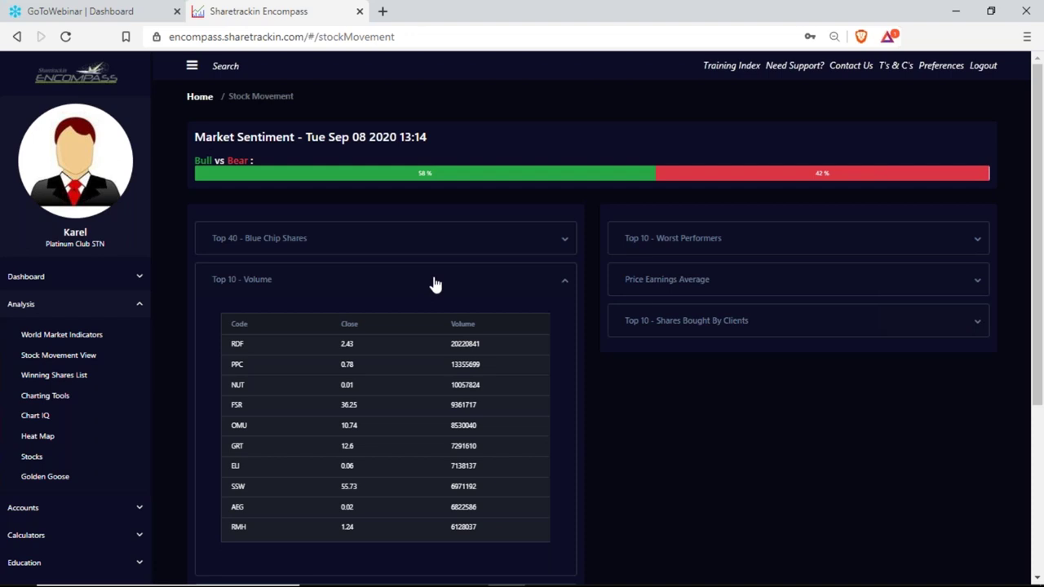
pyautogui.click(245, 339)
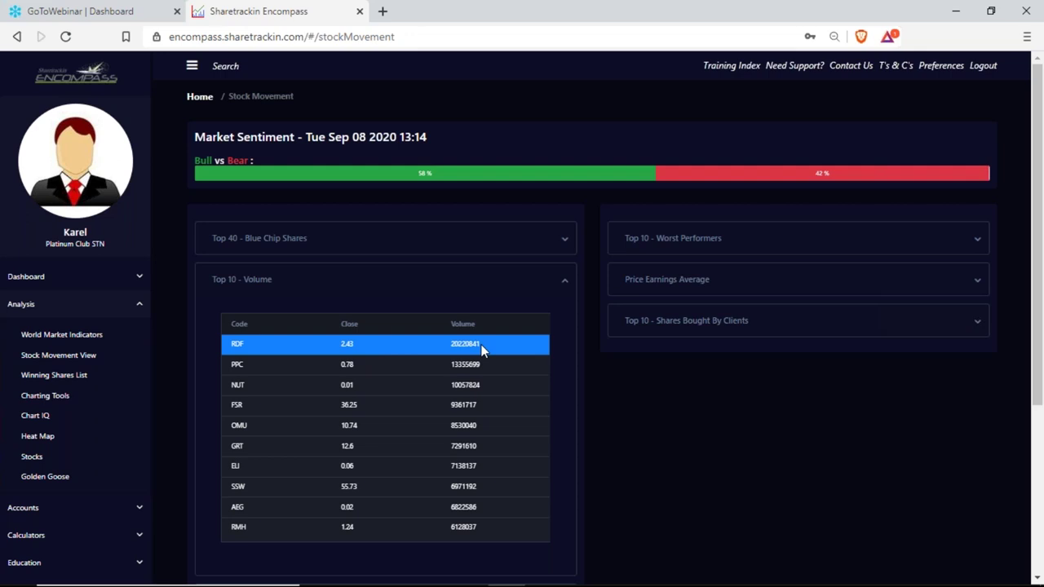
pyautogui.click(267, 346)
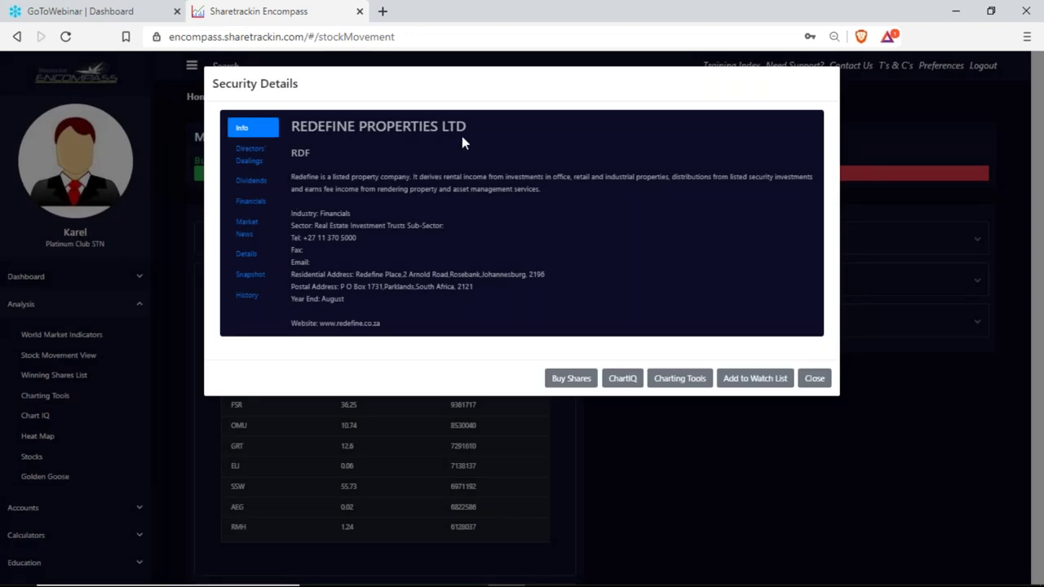
pyautogui.click(813, 380)
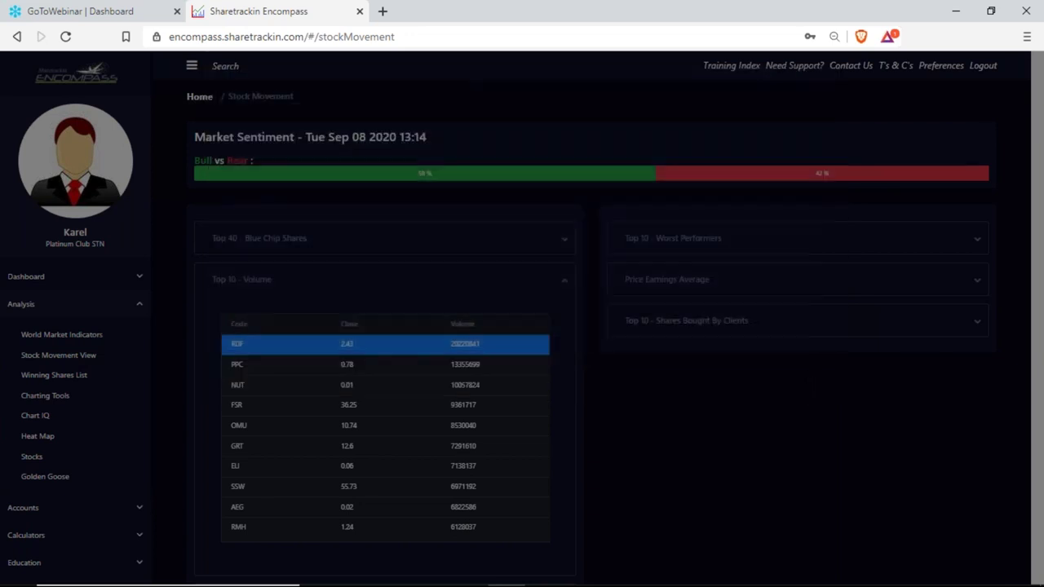
pyautogui.click(426, 283)
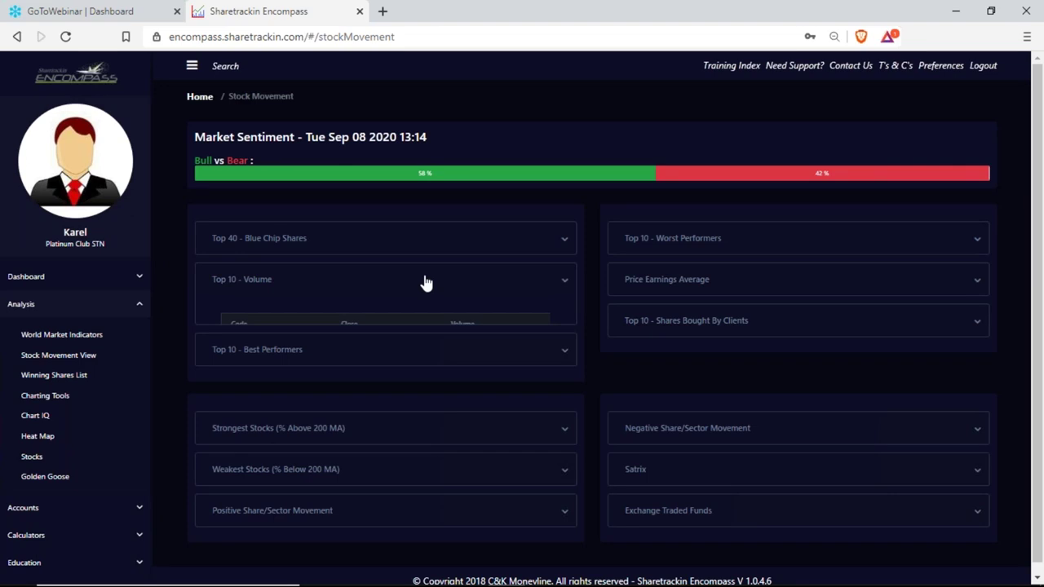
# - Expand Top 10 - Best Performers and select the leading PHM row at 1.39, up 239.02%
pyautogui.click(338, 324)
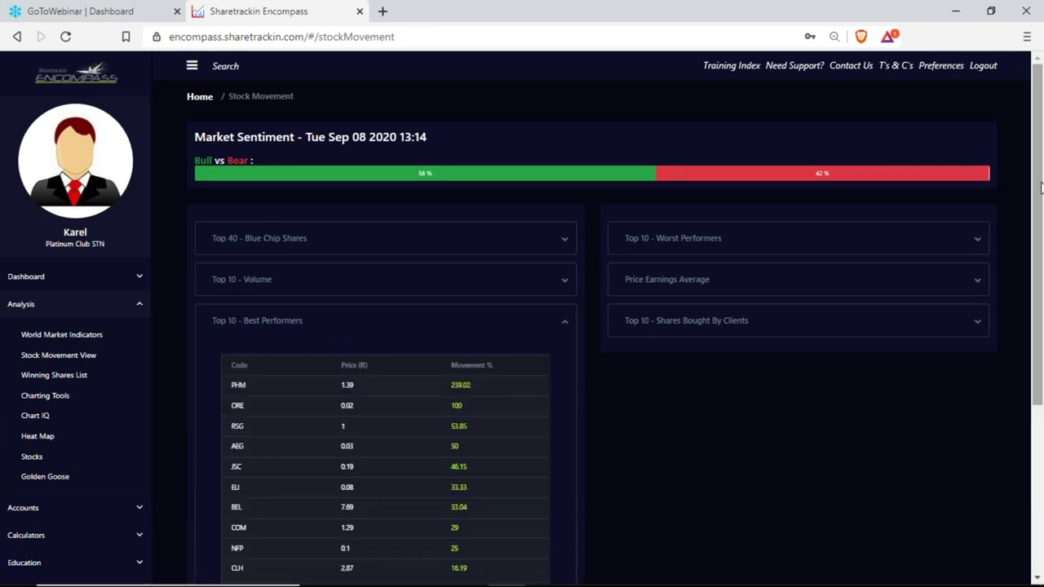
pyautogui.moveTo(1040, 188); pyautogui.dragTo(1027, 243)
pyautogui.click(531, 304)
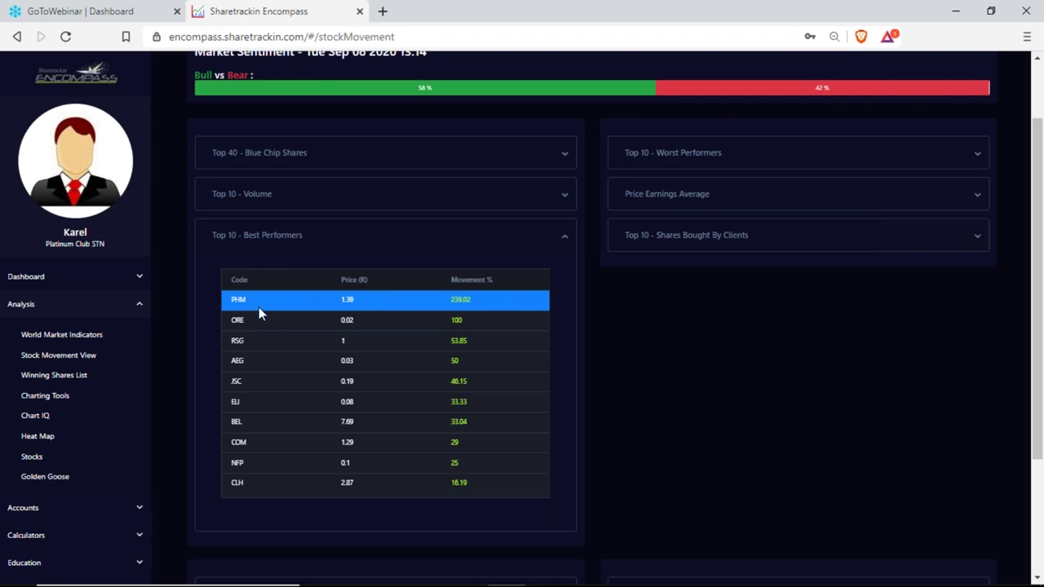
pyautogui.click(477, 301)
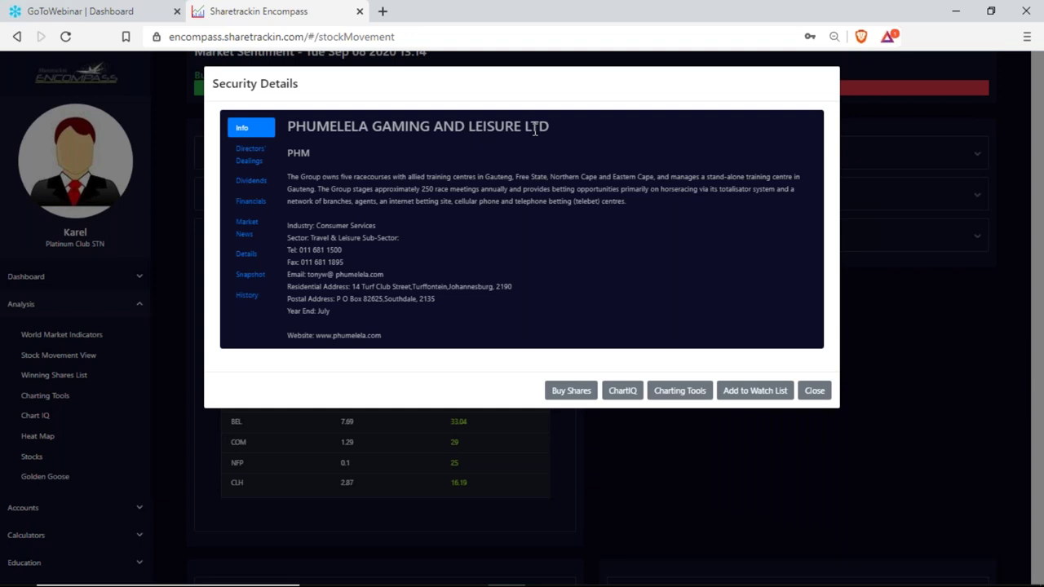
pyautogui.click(825, 395)
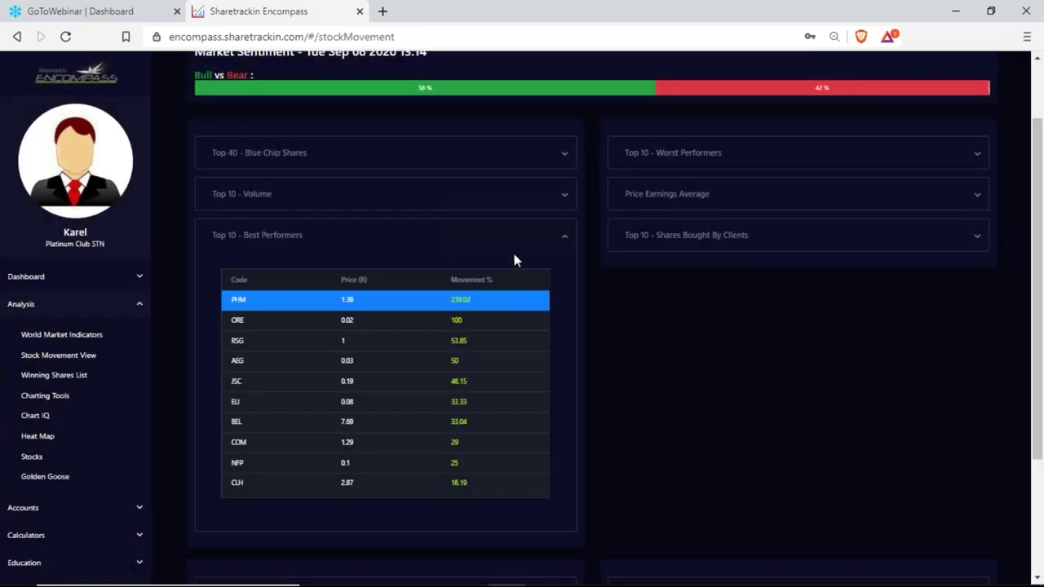
# - Collapse Best Performers, expand Top 10 - Worst Performers, and select ITU at 0.29, down 72.38%
pyautogui.click(531, 235)
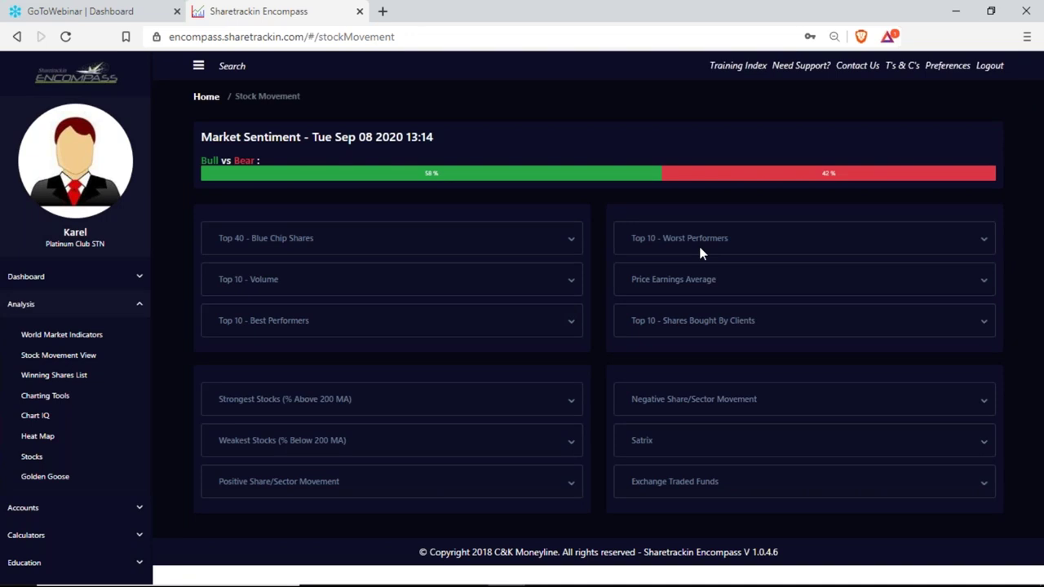
pyautogui.click(754, 248)
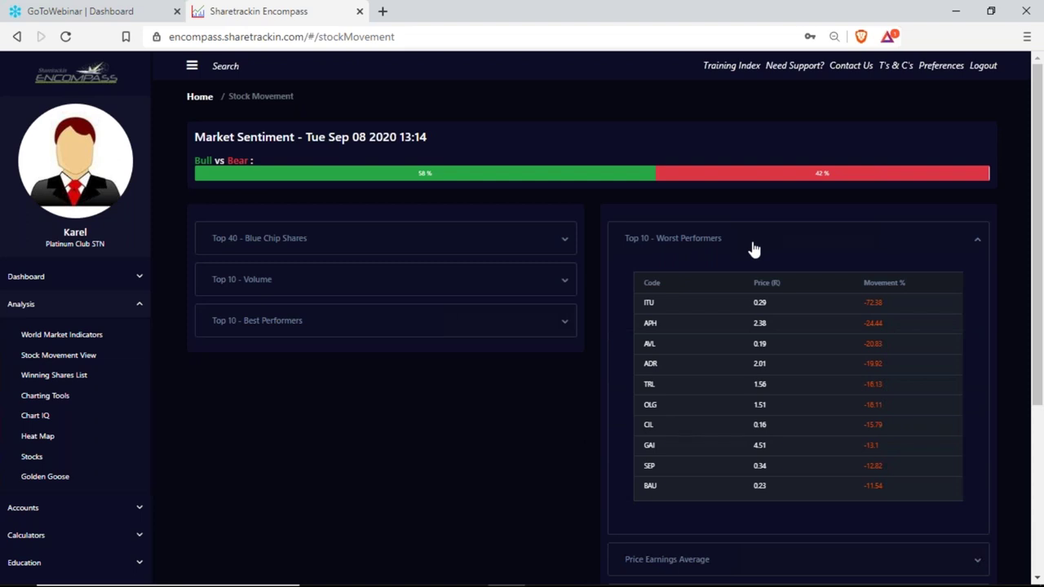
pyautogui.click(693, 303)
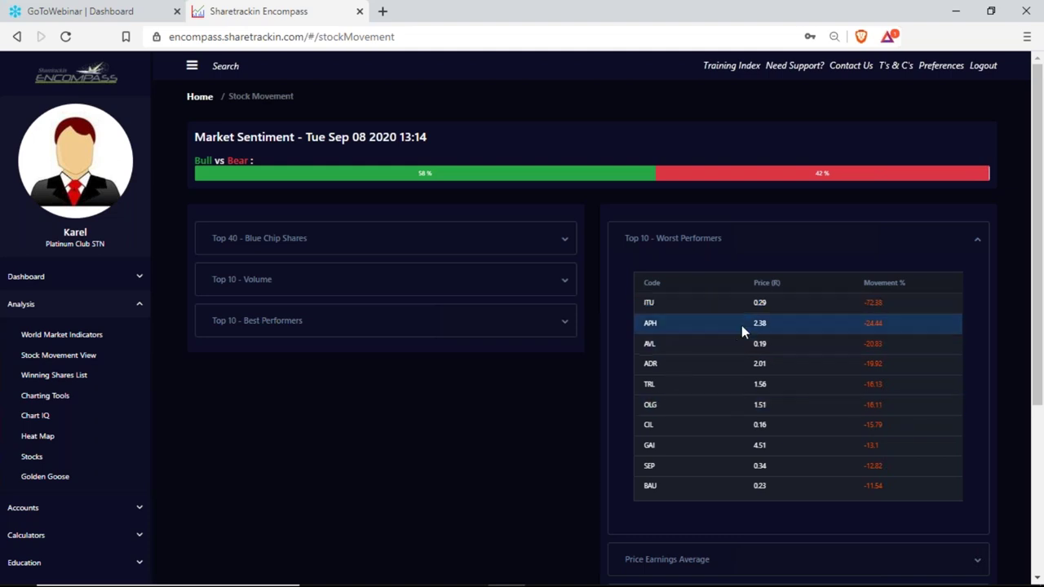
pyautogui.click(770, 302)
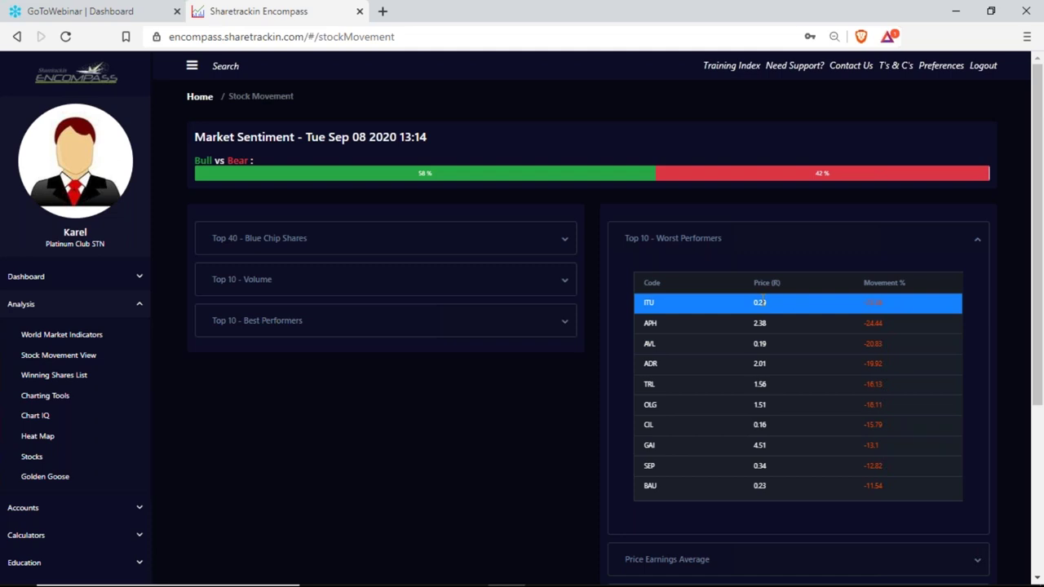
# - Collapse Top 10 - Worst Performers and toggle the Price Earnings Average panel, leaving all panels closed
pyautogui.click(875, 250)
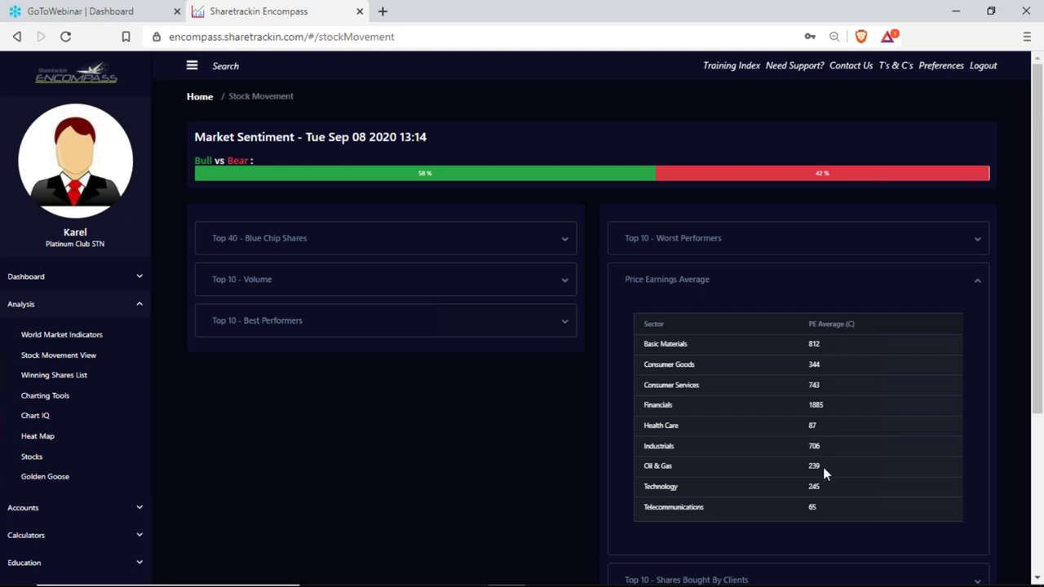
pyautogui.click(765, 290)
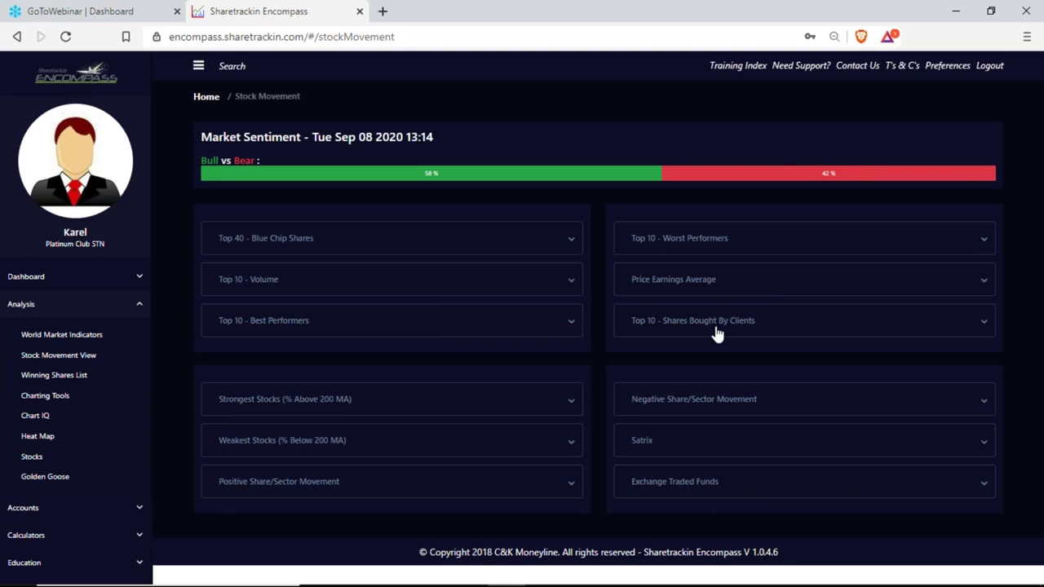
# - Expand Top 10 - Shares Bought By Clients and open security details for DRD Gold Ltd
pyautogui.click(716, 331)
pyautogui.moveTo(1038, 235); pyautogui.dragTo(1038, 325)
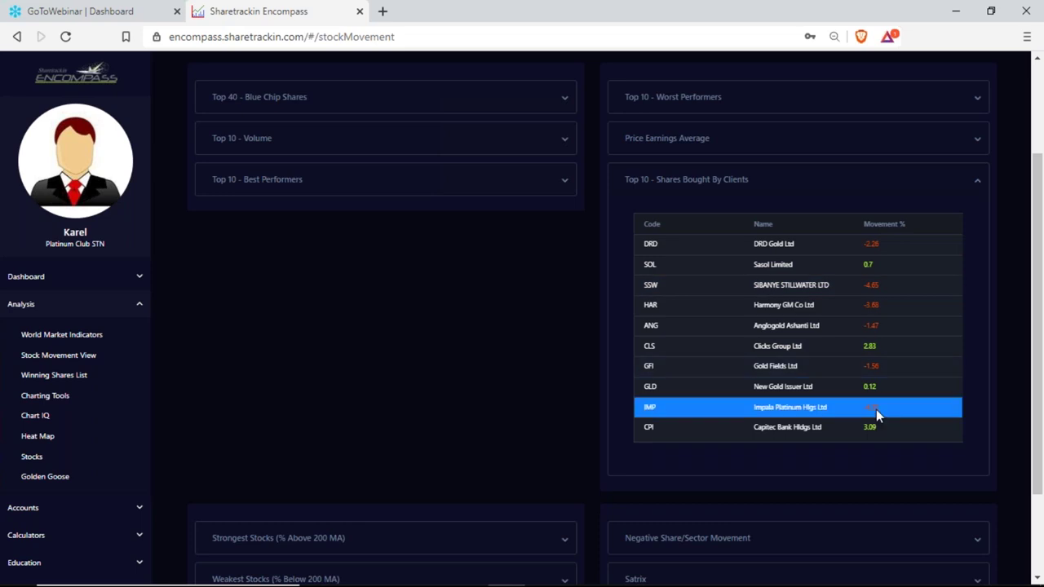
pyautogui.click(817, 241)
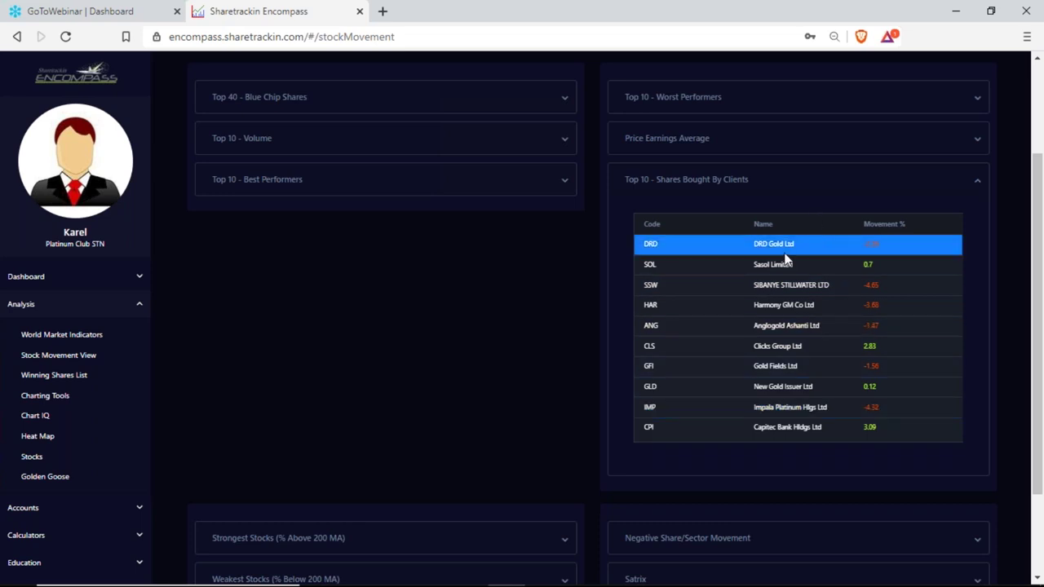